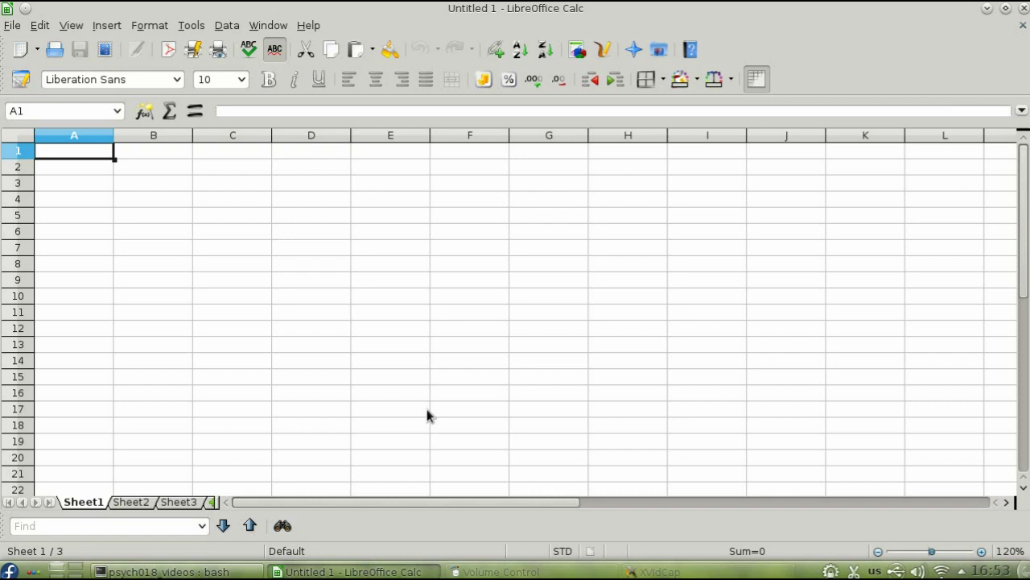
Step: Open results-survey66218.csv from Documents, importing it with comma as the separator
key(ctrl+o)
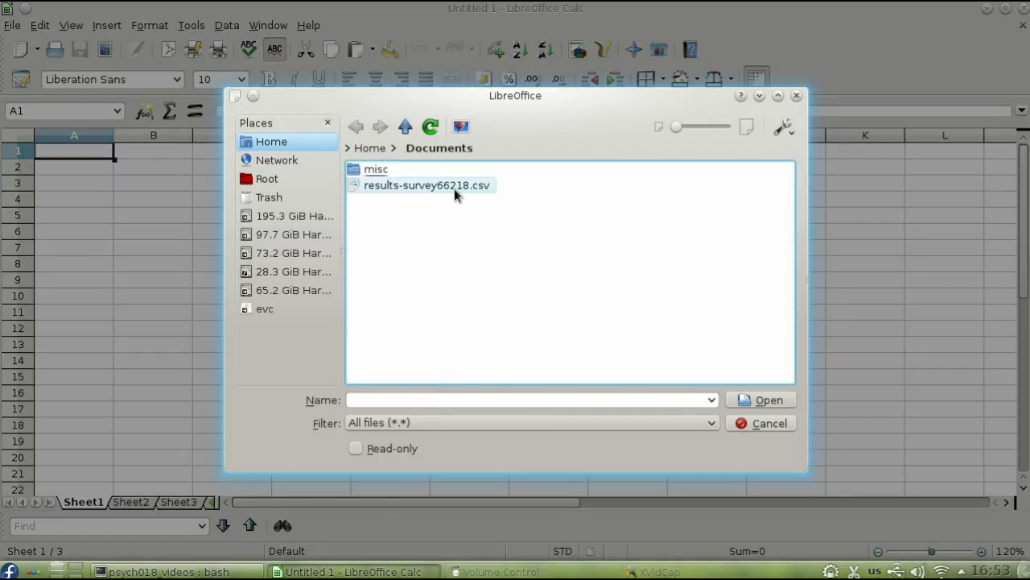
click(454, 188)
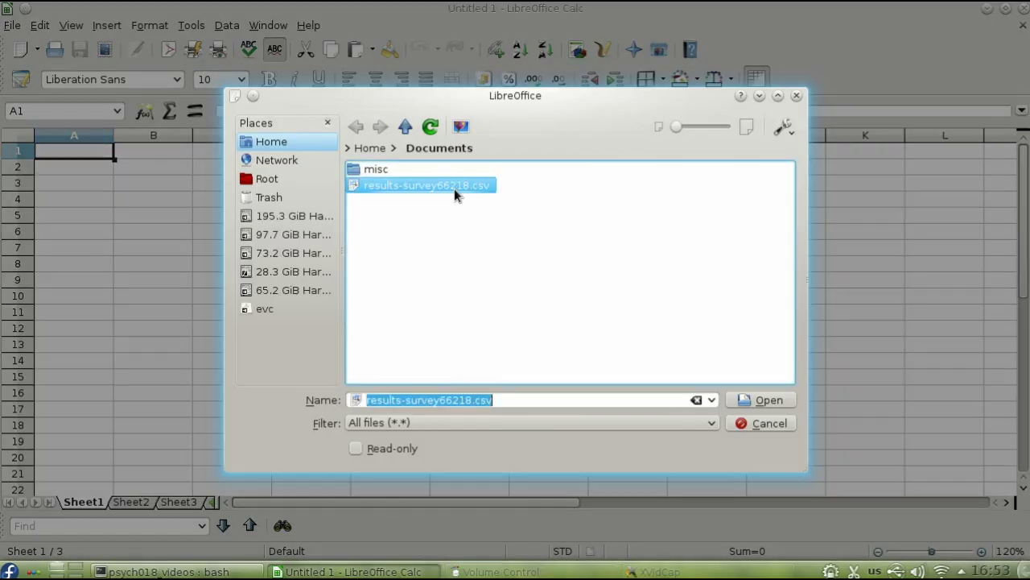
click(761, 402)
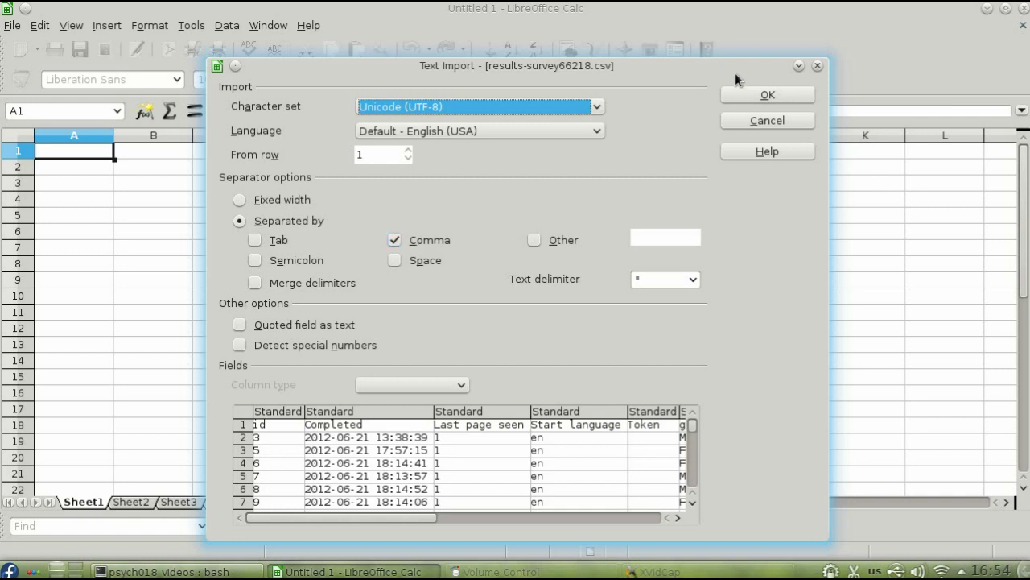
click(757, 94)
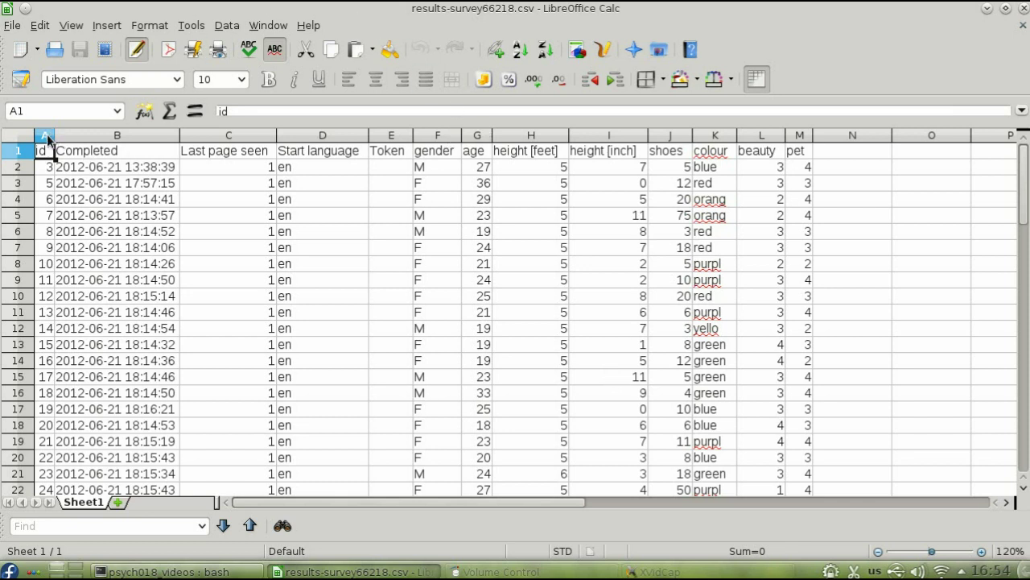
Step: Delete columns A–E (id, Completed, Last page seen, Start language, Token)
drag(46, 139, 382, 138)
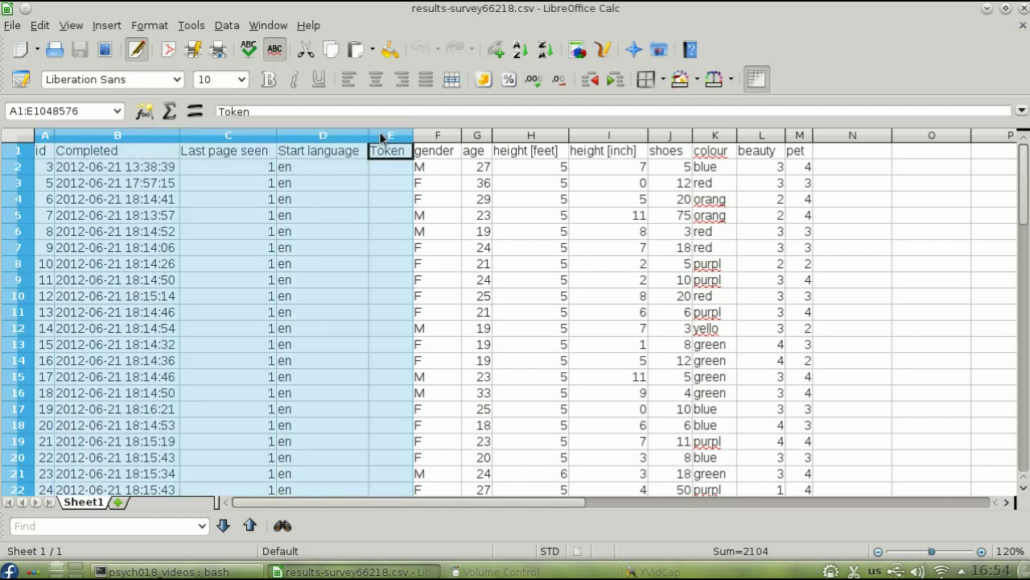
right_click(236, 141)
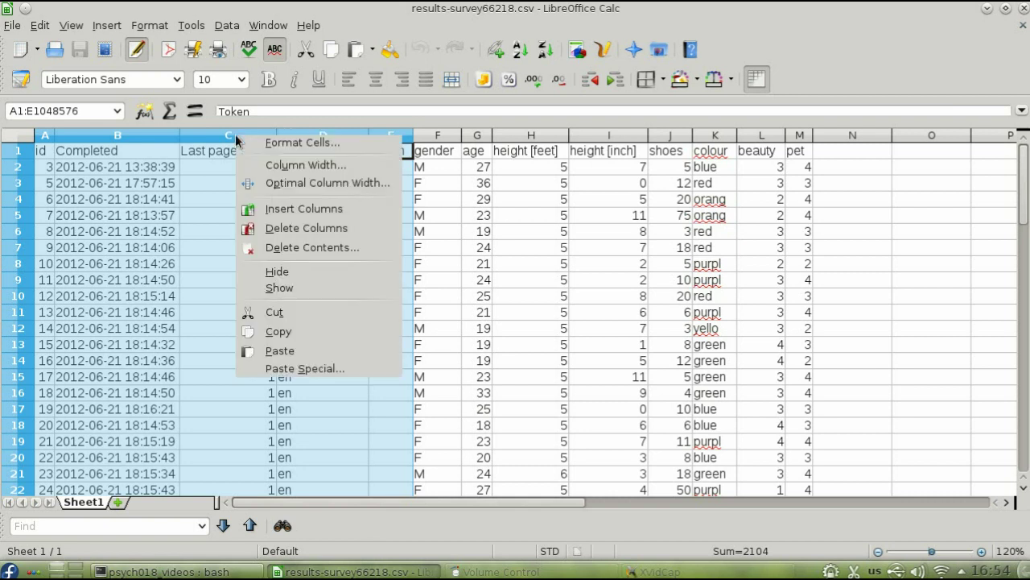
click(294, 228)
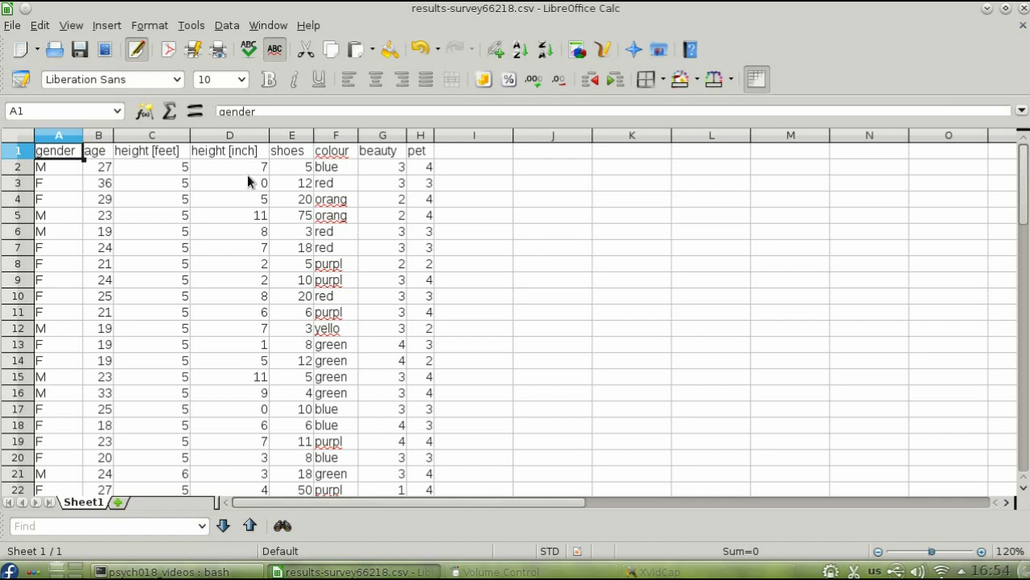
Step: Insert an empty column C before the feet data and give it the header height
right_click(163, 138)
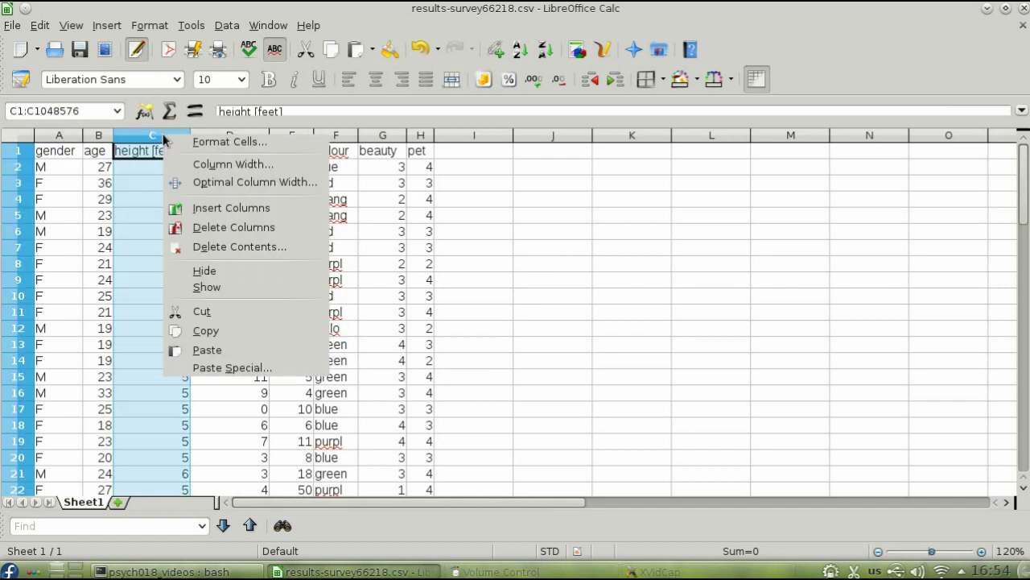
click(219, 207)
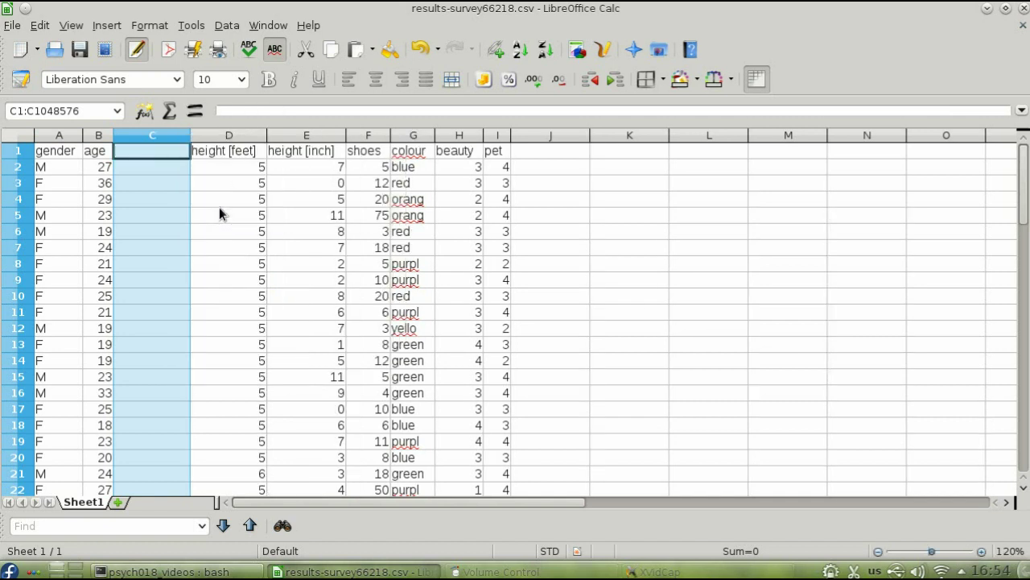
click(161, 157)
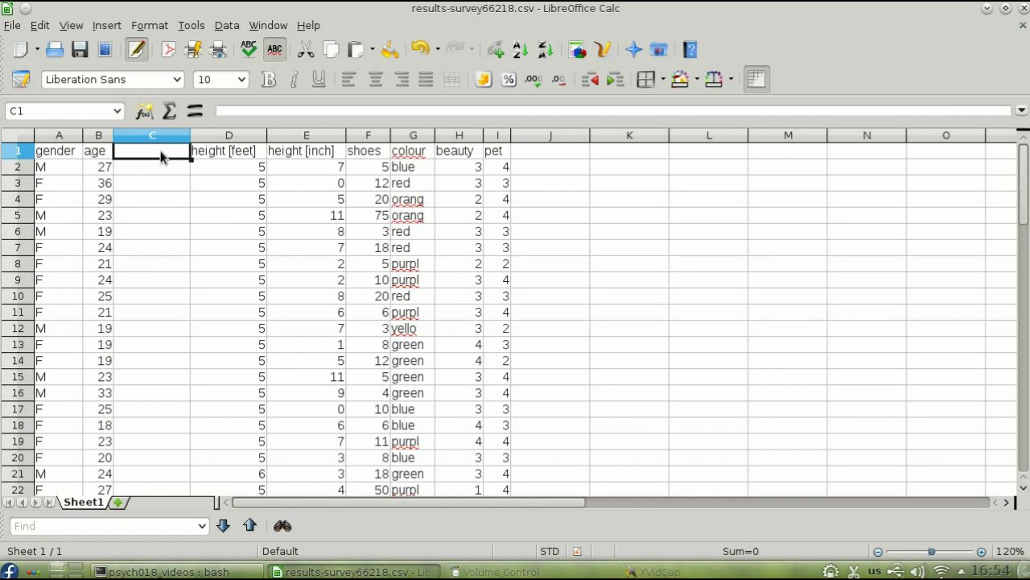
text(height)
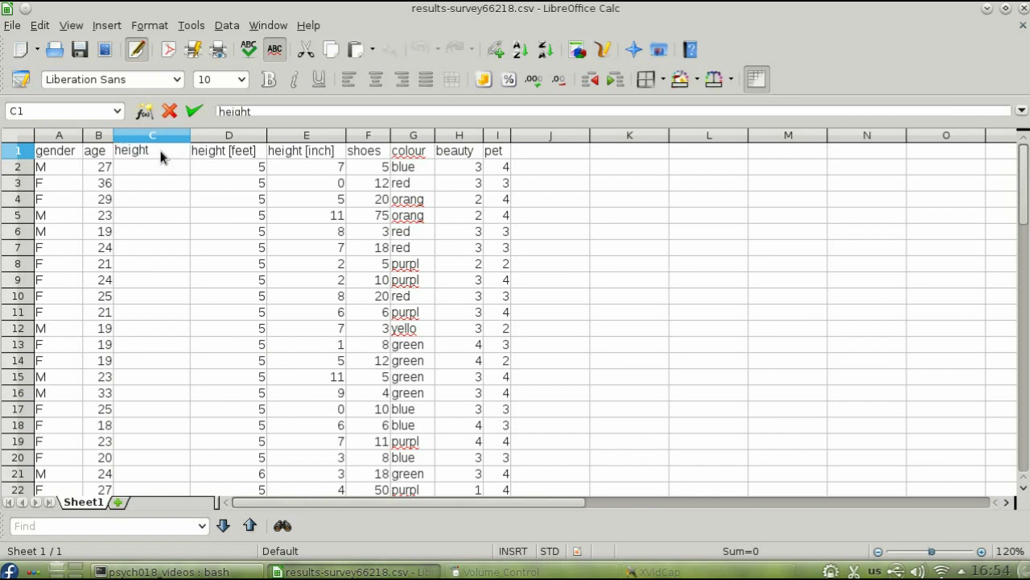
key(Tab)
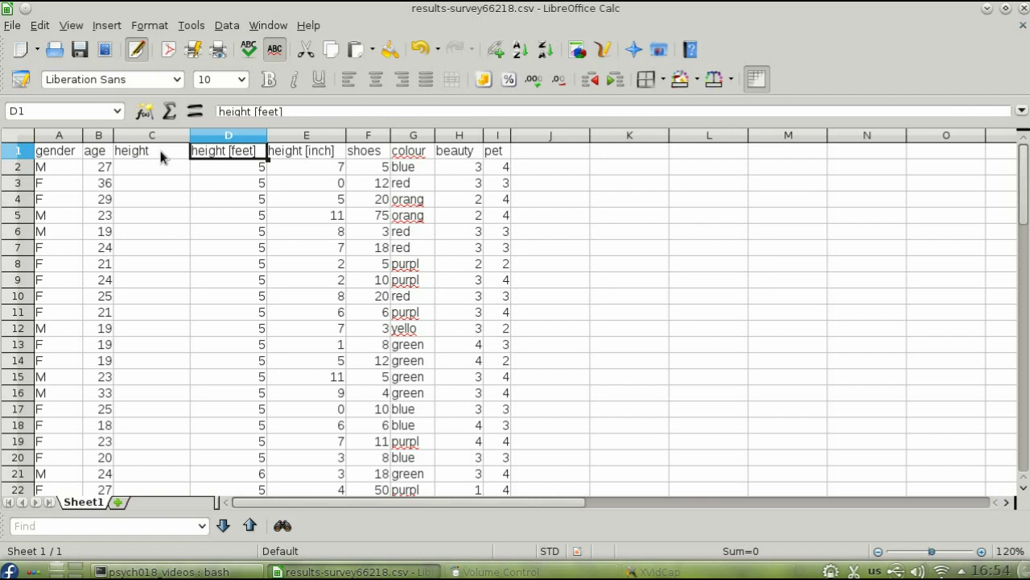
Step: Rename the D1 and E1 headers to feet and inches
key(BackSpace)
text(feet)
key(Tab)
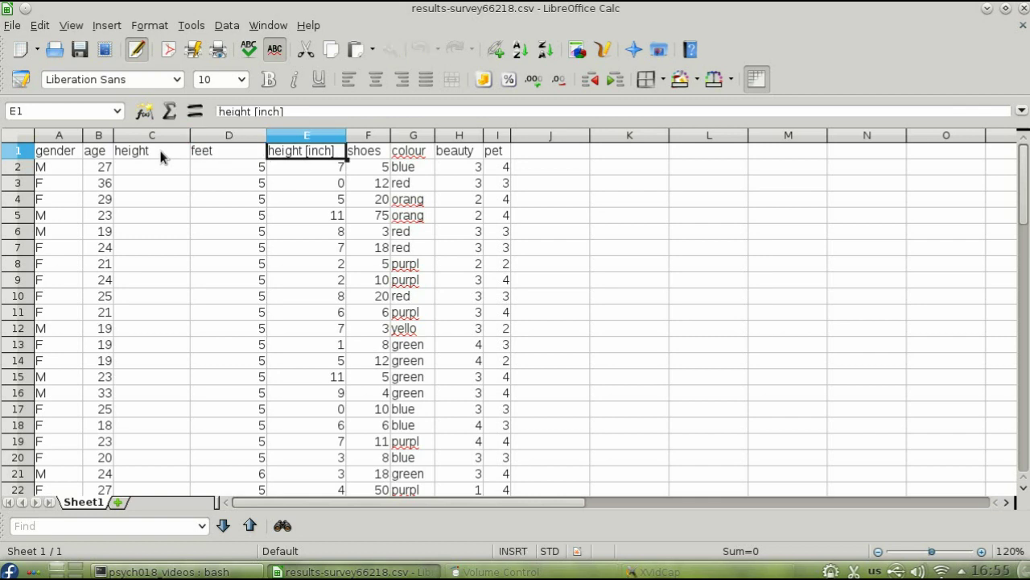
key(BackSpace)
text(inches)
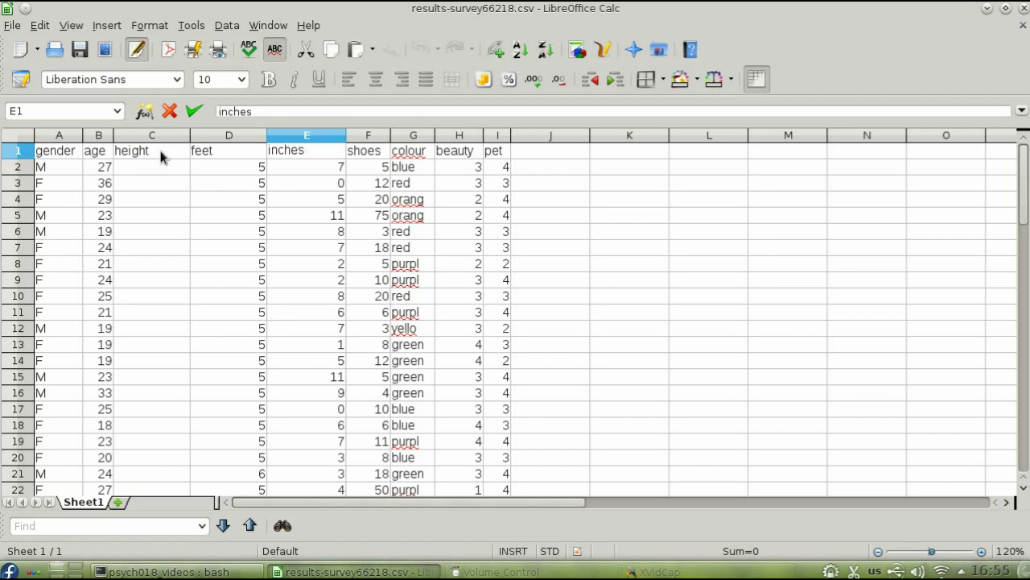
key(Tab)
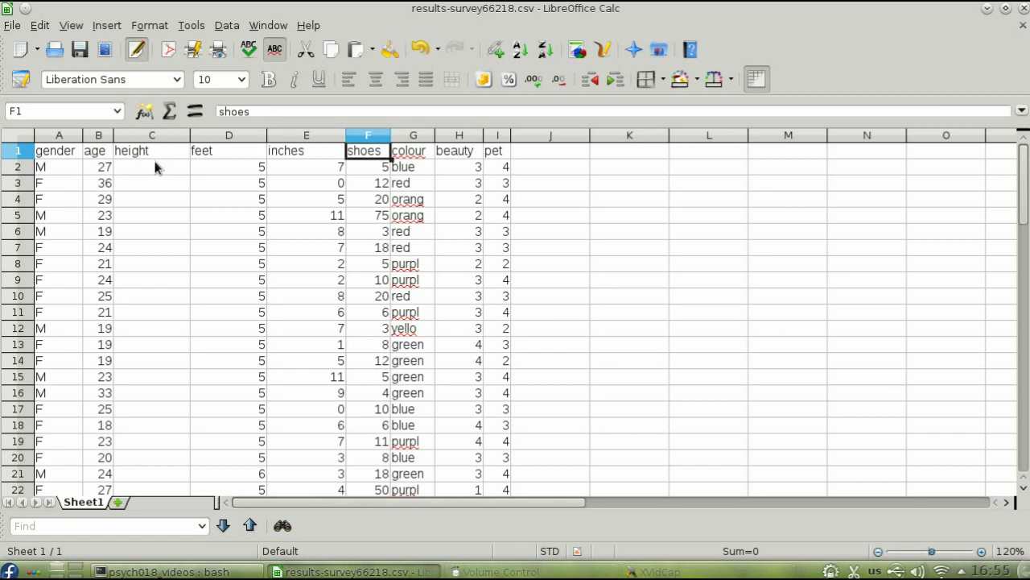
Step: Enter =12 * D2 + E2 in C2 and fill it down through row 61
click(153, 170)
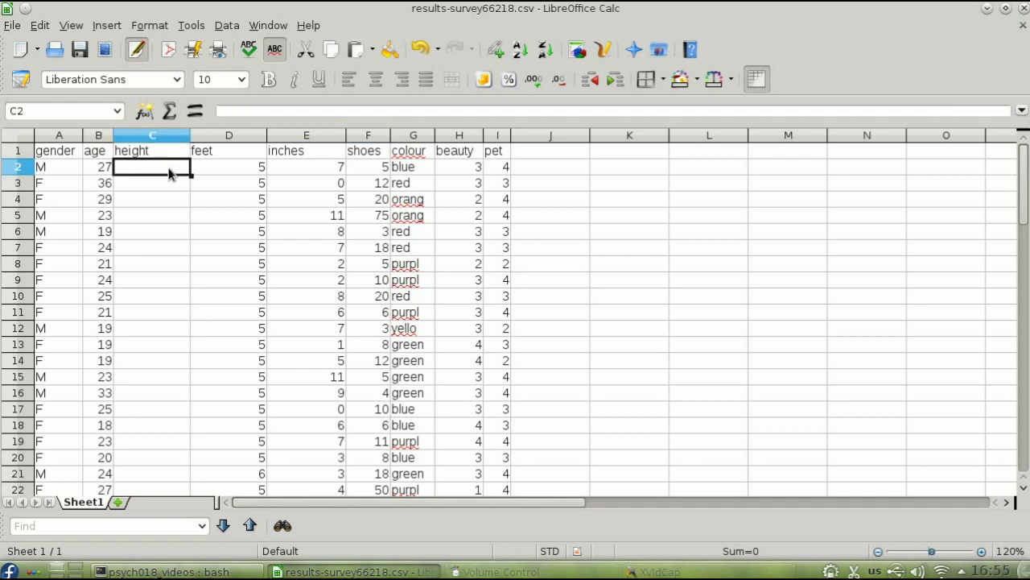
text(=12 )
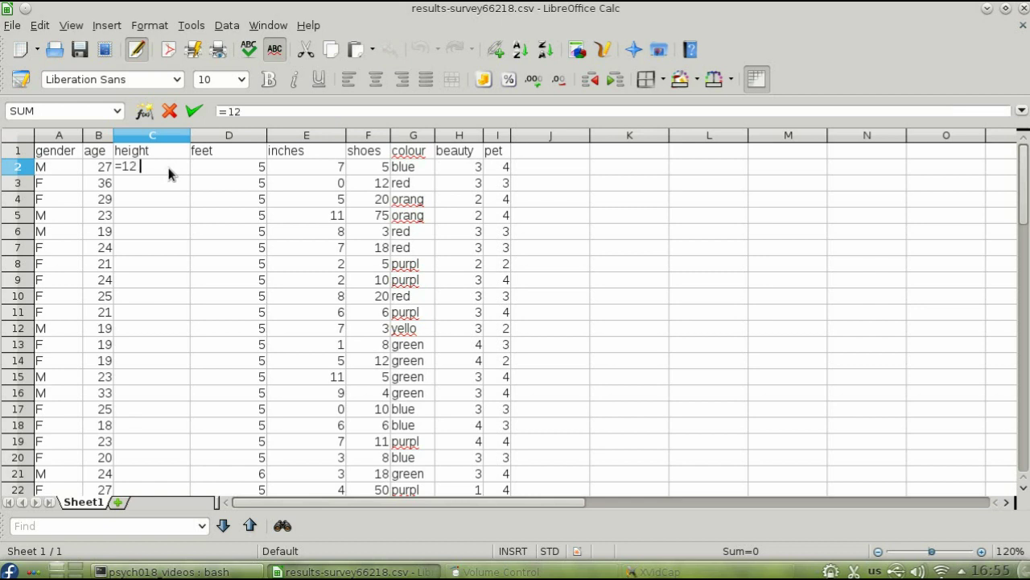
text(* D2 + E2)
key(Return)
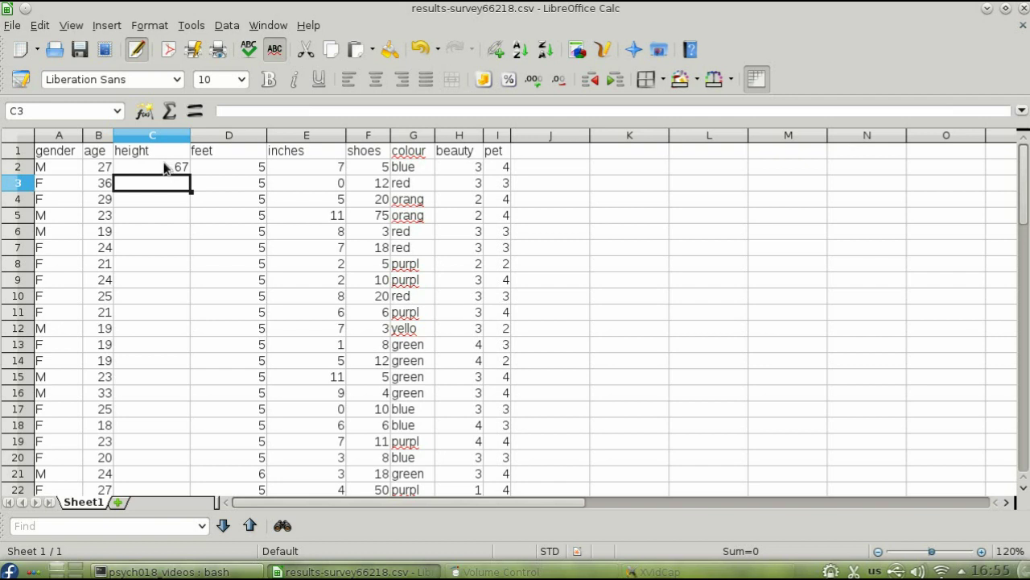
click(164, 168)
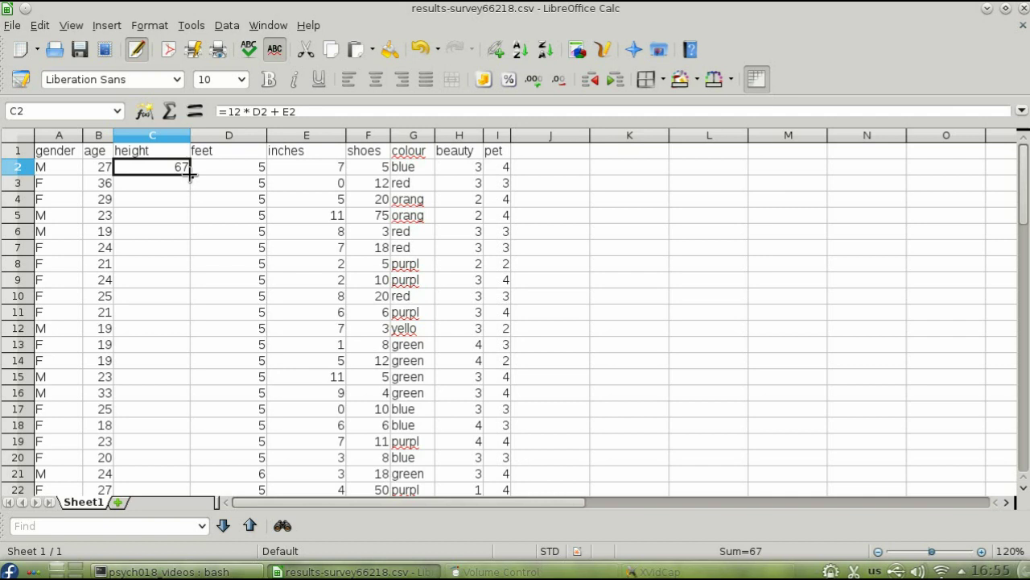
drag(190, 174, 155, 372)
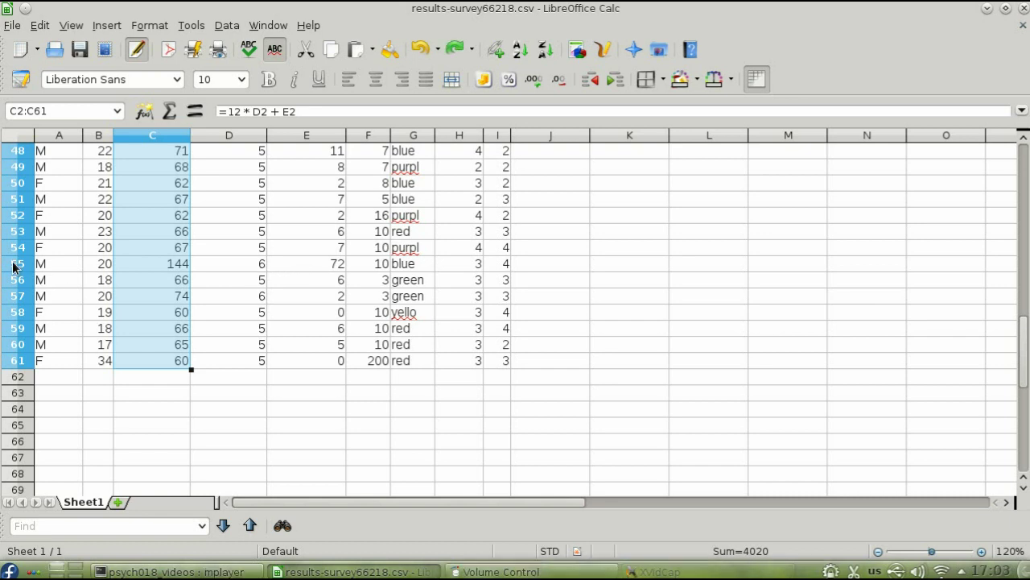
Step: Delete row 55, the outlier with a 144-inch height
click(15, 265)
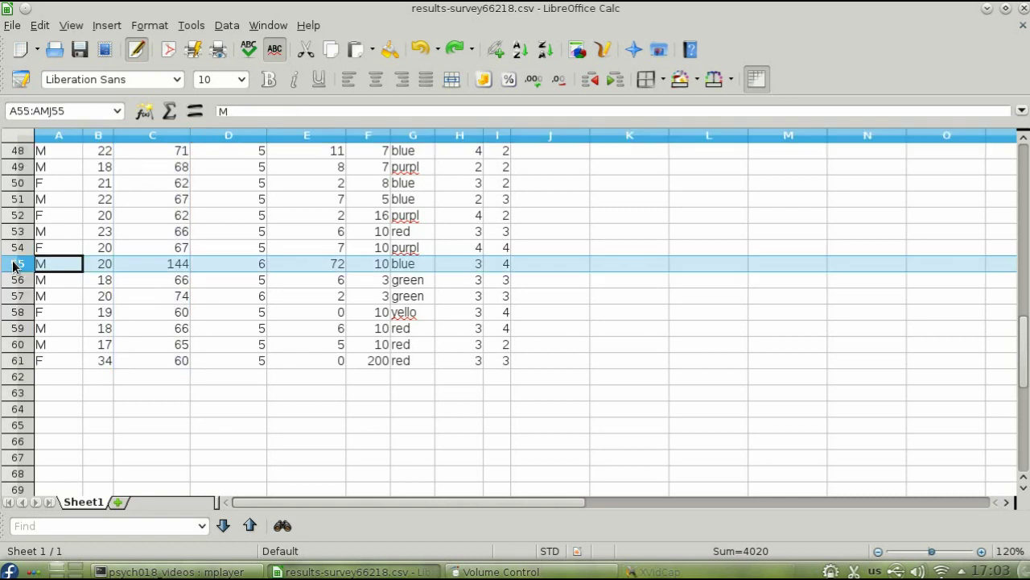
right_click(14, 265)
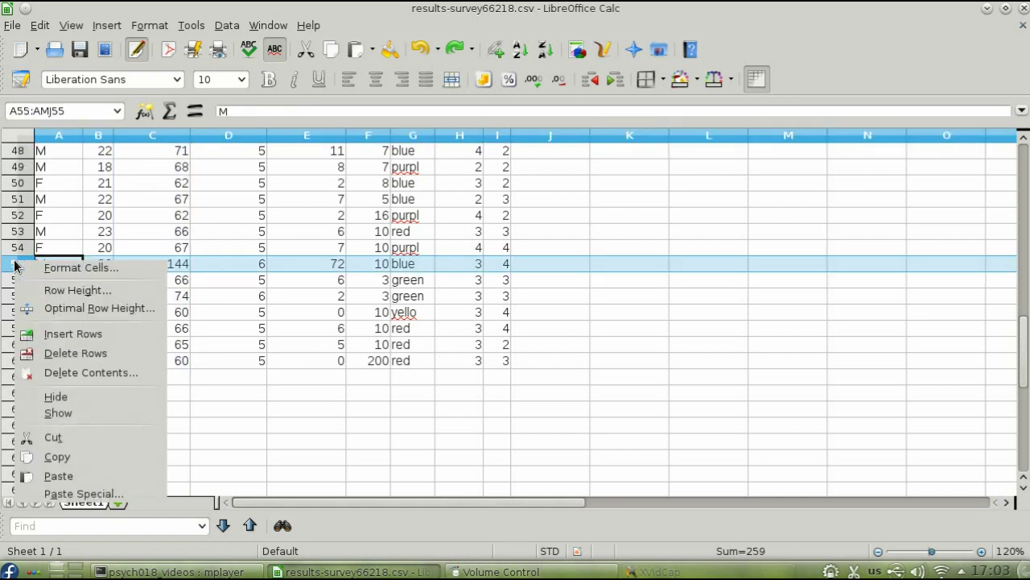
click(75, 353)
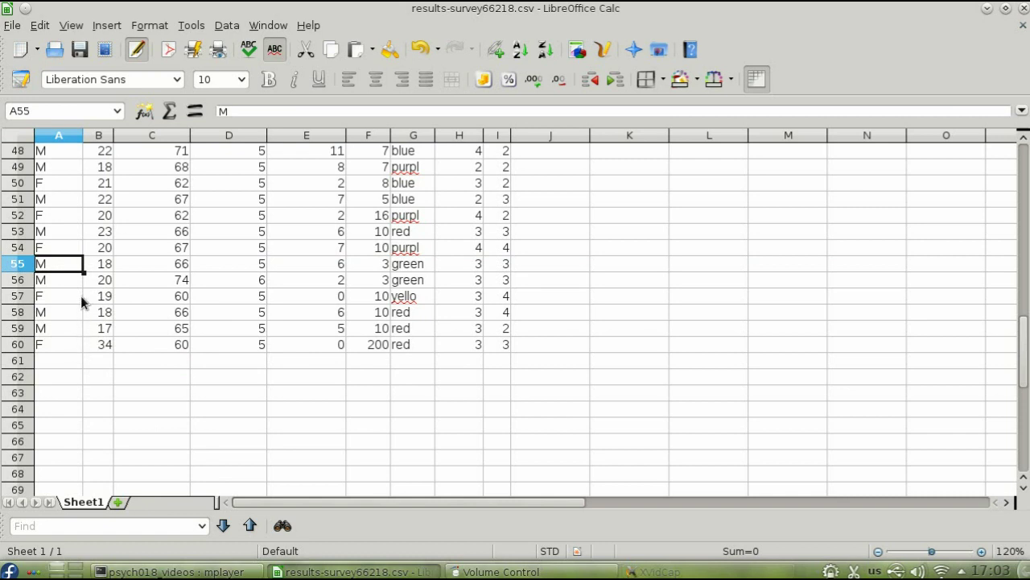
Step: Save the sheet as results.csv, keeping the Text CSV format
click(12, 25)
click(76, 166)
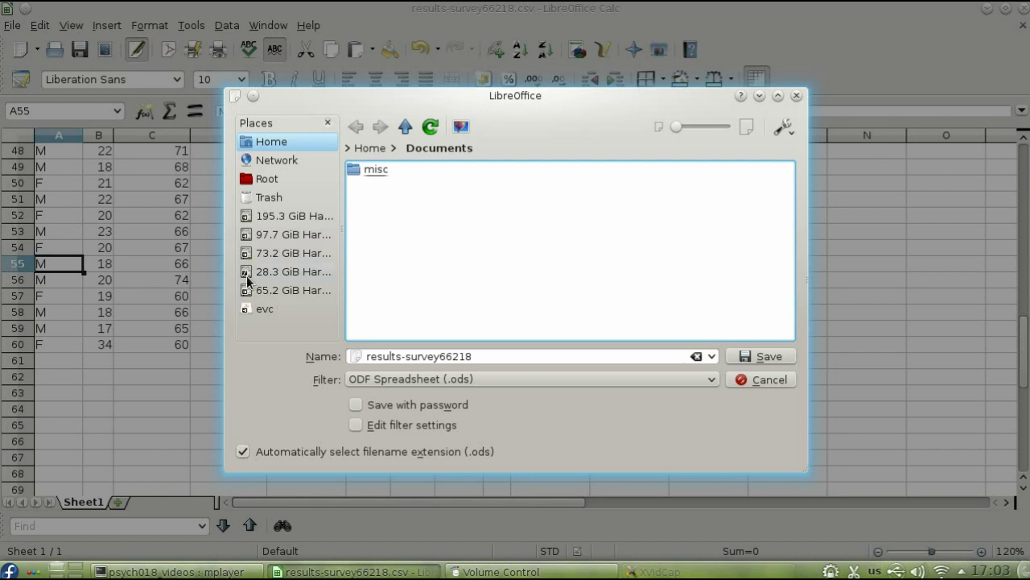
click(401, 357)
drag(401, 356, 515, 355)
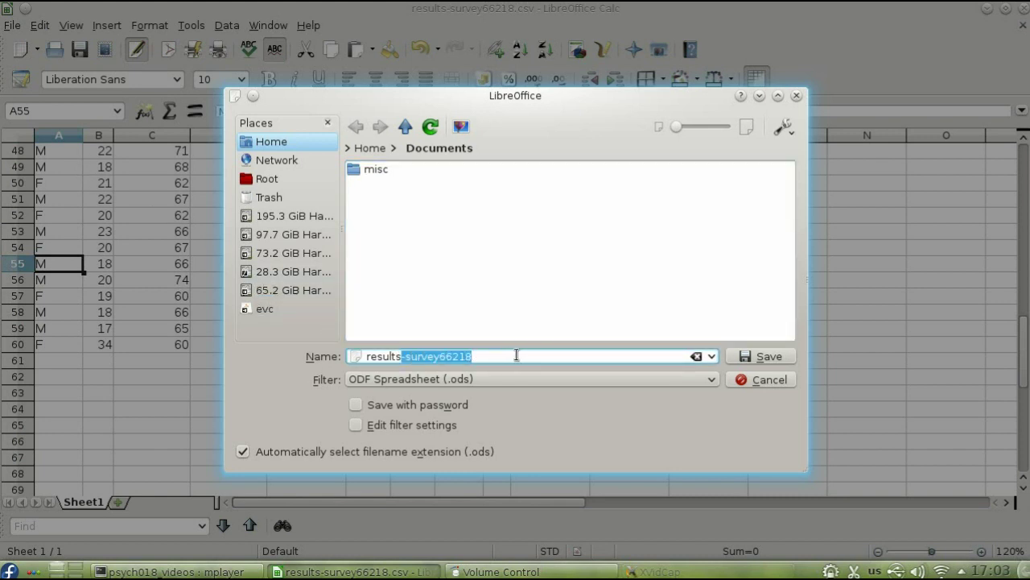
text(.)
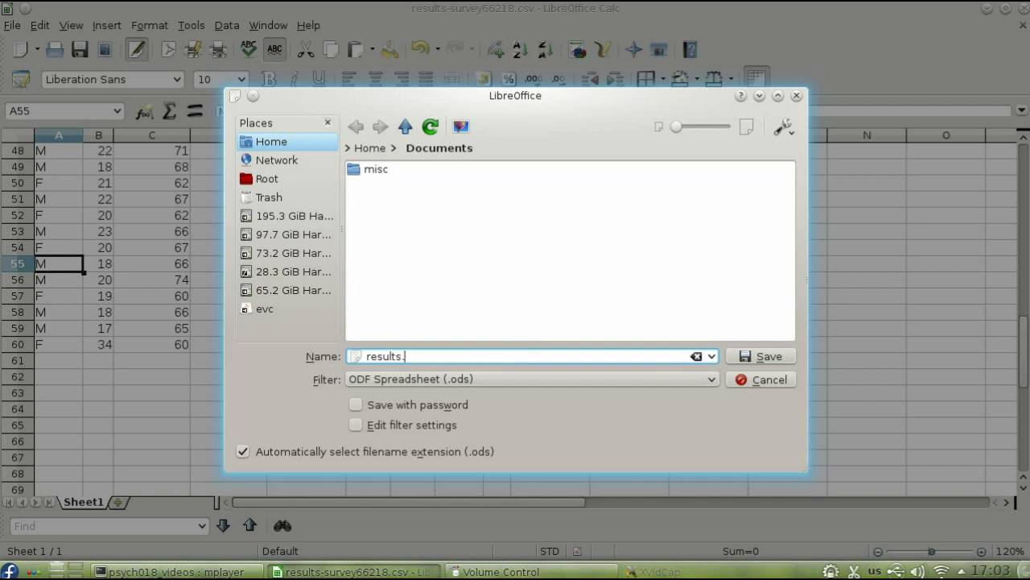
text(csv)
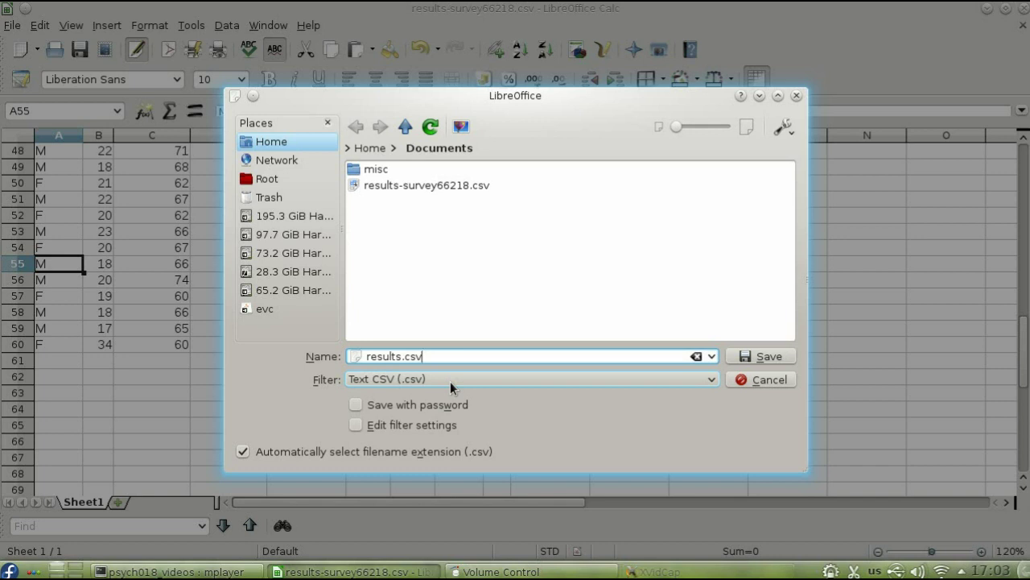
click(745, 354)
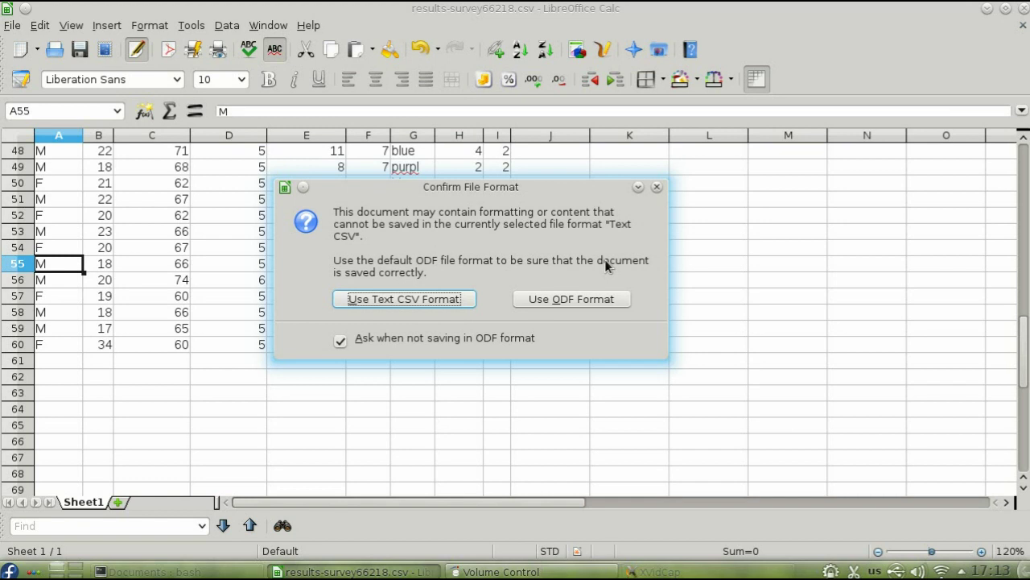
click(434, 300)
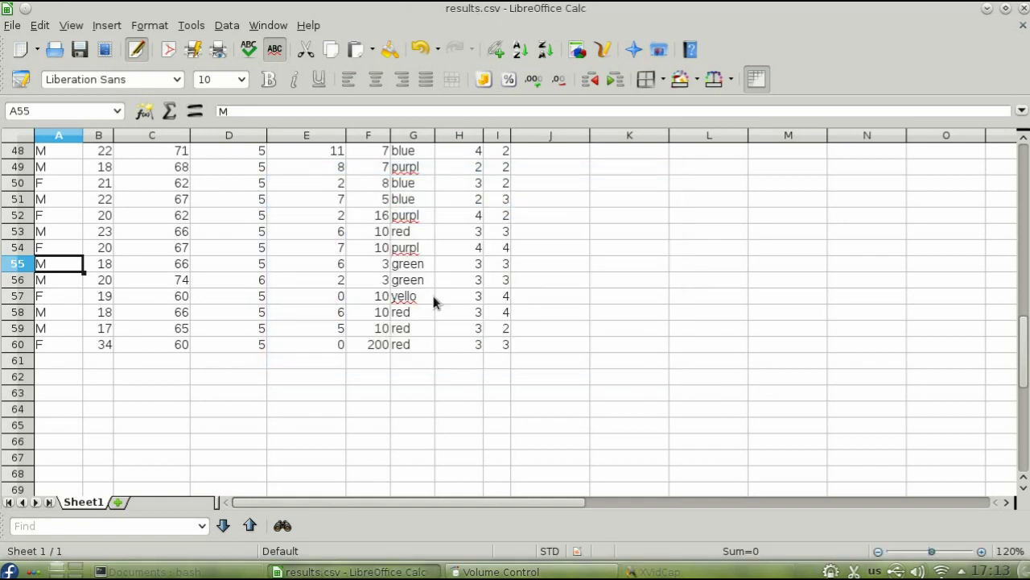